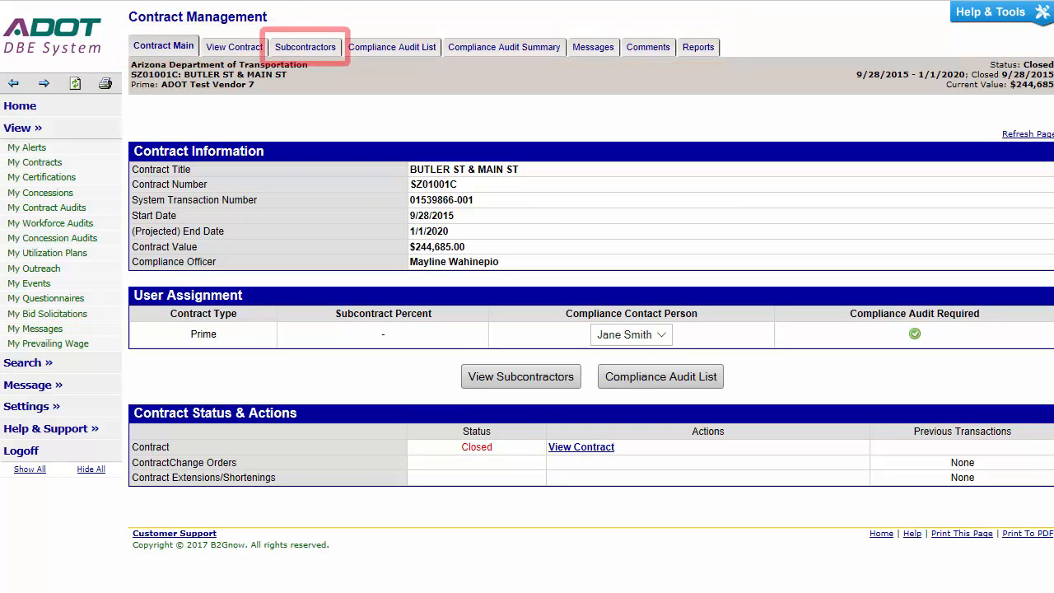
# Start adding a first tier subcontractor to the contract and search the vendor database for the business name "ADOT Sub Test Vendor".
pyautogui.click(304, 51)
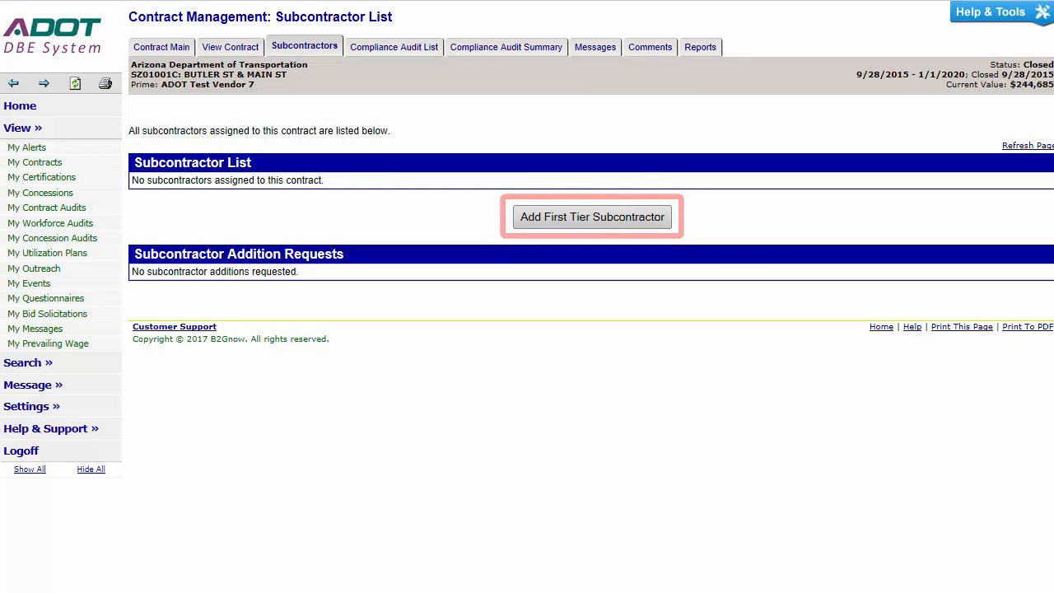
pyautogui.click(592, 218)
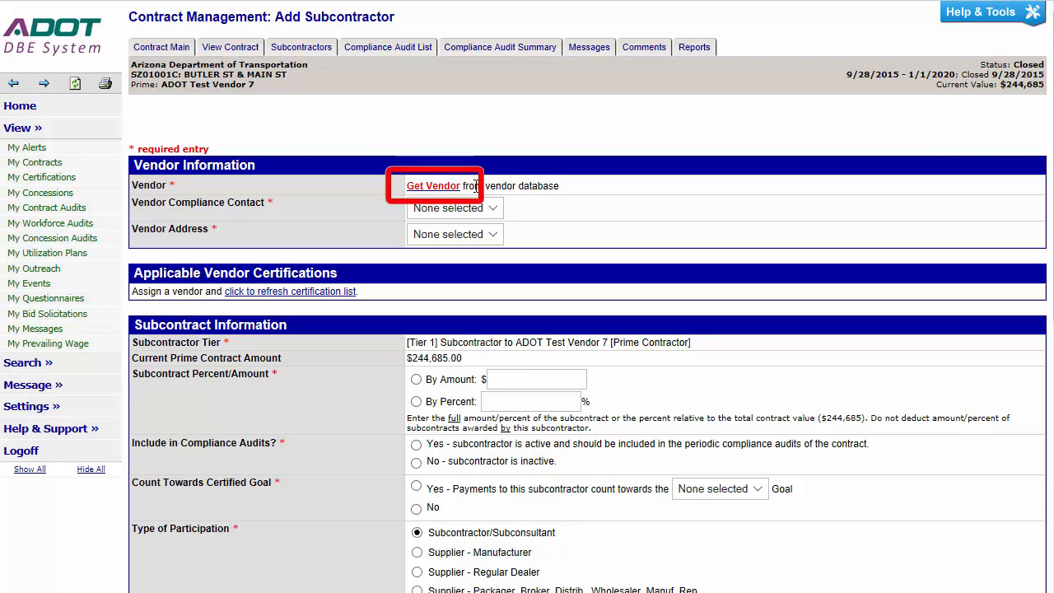
pyautogui.click(433, 187)
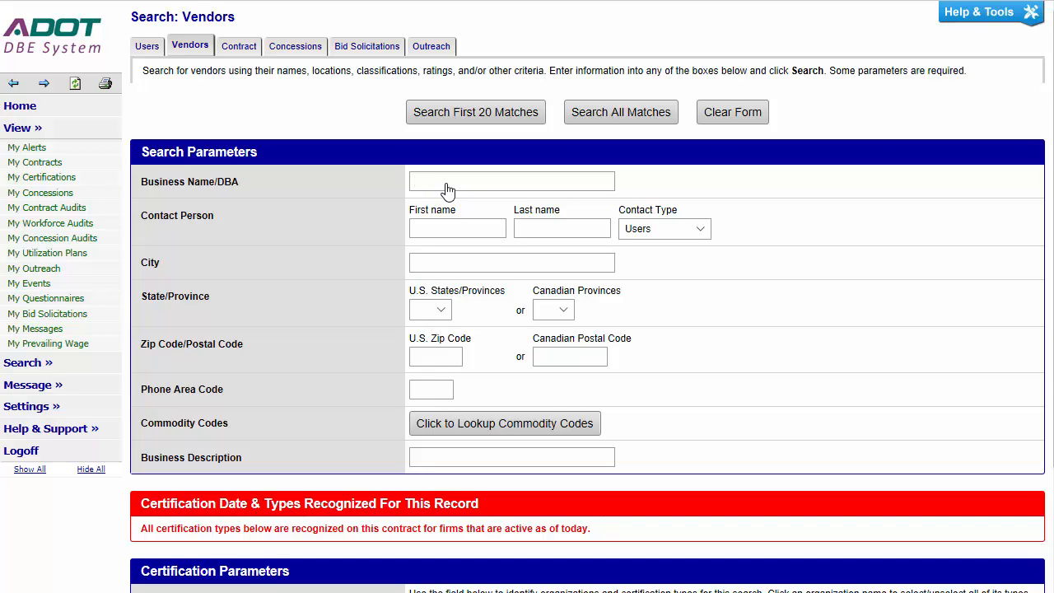
pyautogui.write('ADOT Sub Test Vendor')
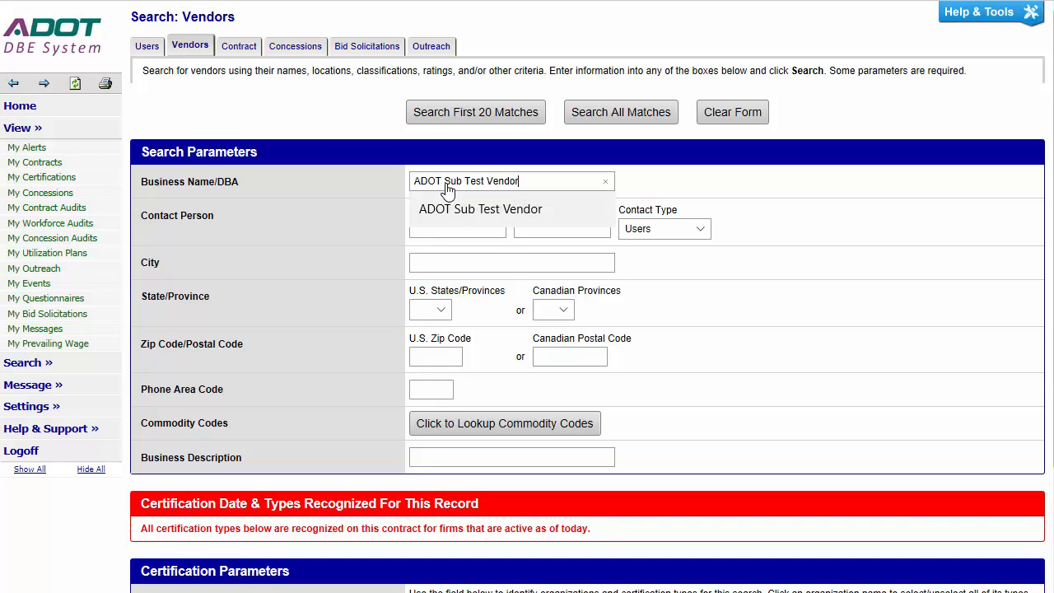
pyautogui.click(582, 112)
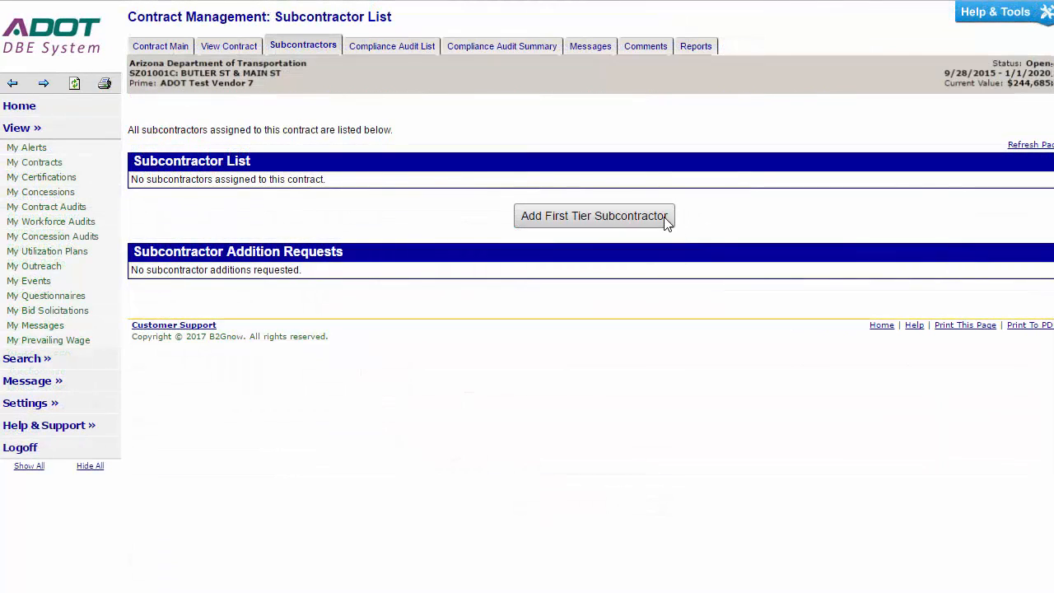
# Start a first tier subcontractor entry, search the vendor database by system vendor number, and select ADOT Sub Test Vendor.
pyautogui.click(667, 224)
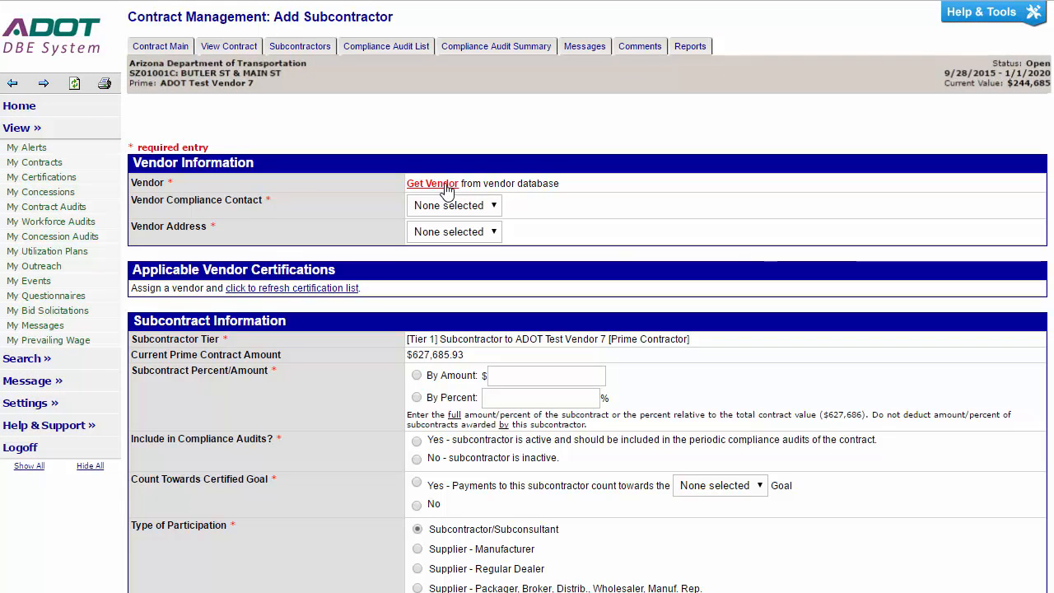
pyautogui.click(436, 183)
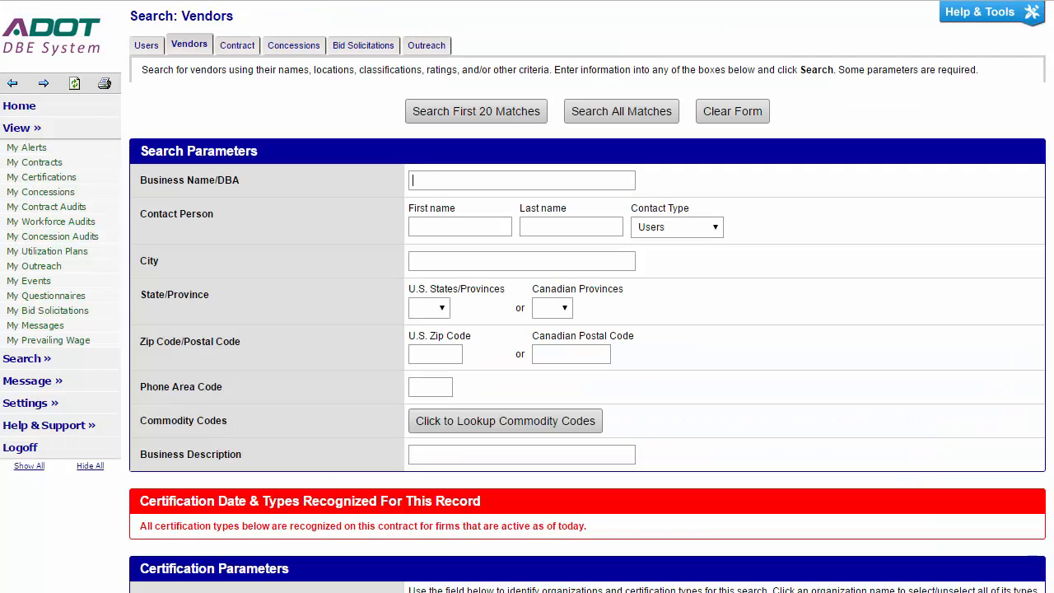
pyautogui.scroll(-4, 844, 498)
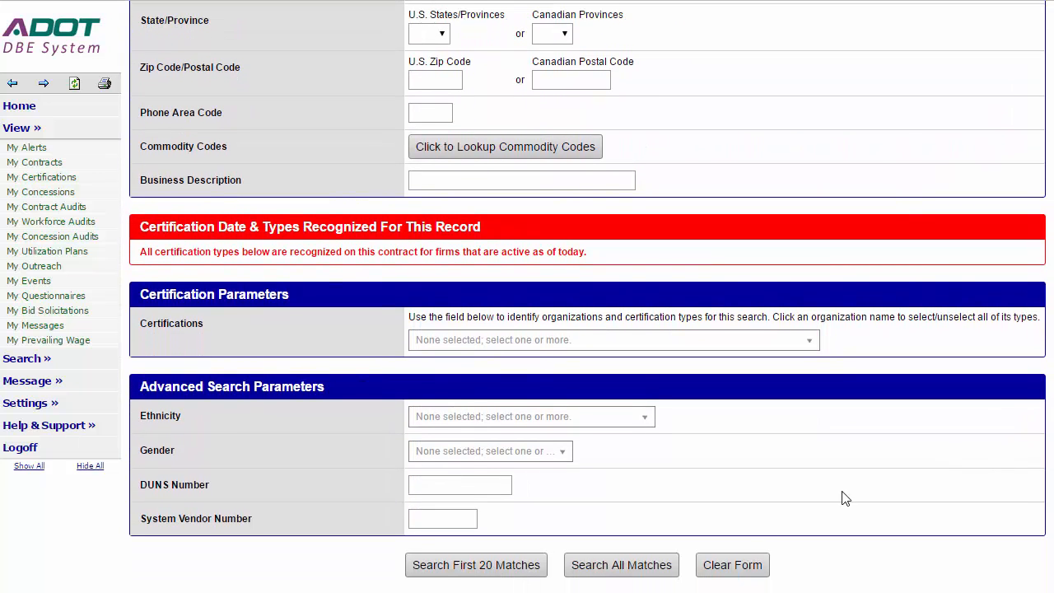
pyautogui.click(460, 519)
pyautogui.write('20460071')
pyautogui.click(586, 566)
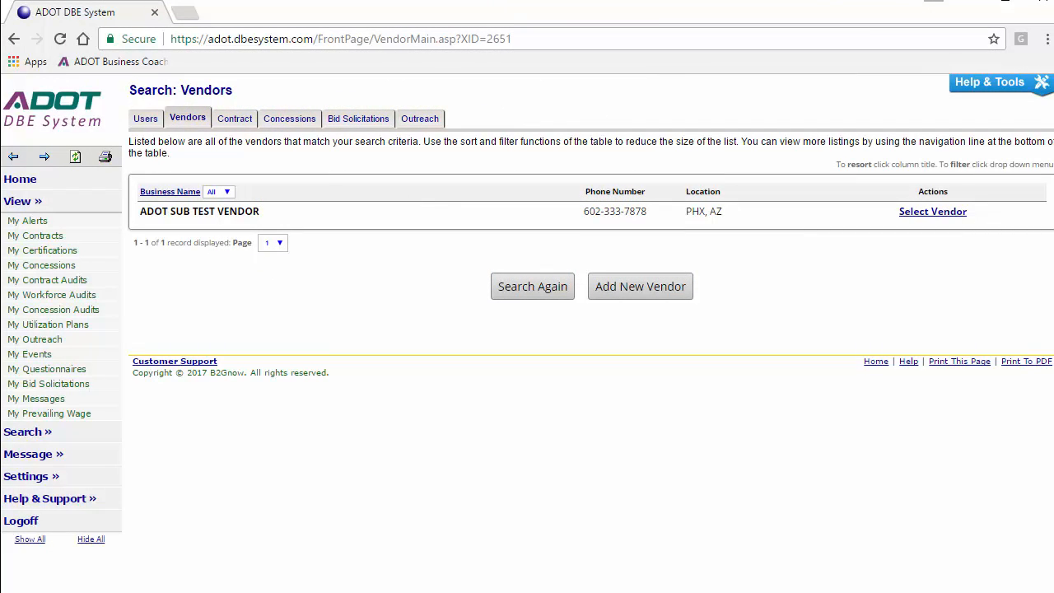
pyautogui.click(937, 213)
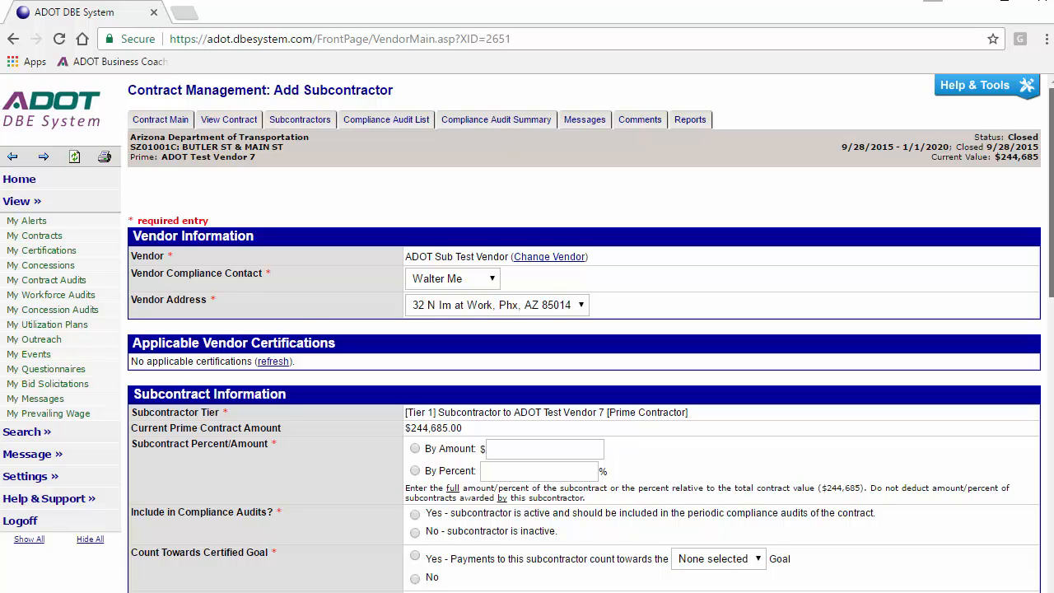
# Specify the subcontract value by amount and set it to $20000.
pyautogui.scroll(-2, 591, 333)
pyautogui.scroll(-3, 590, 333)
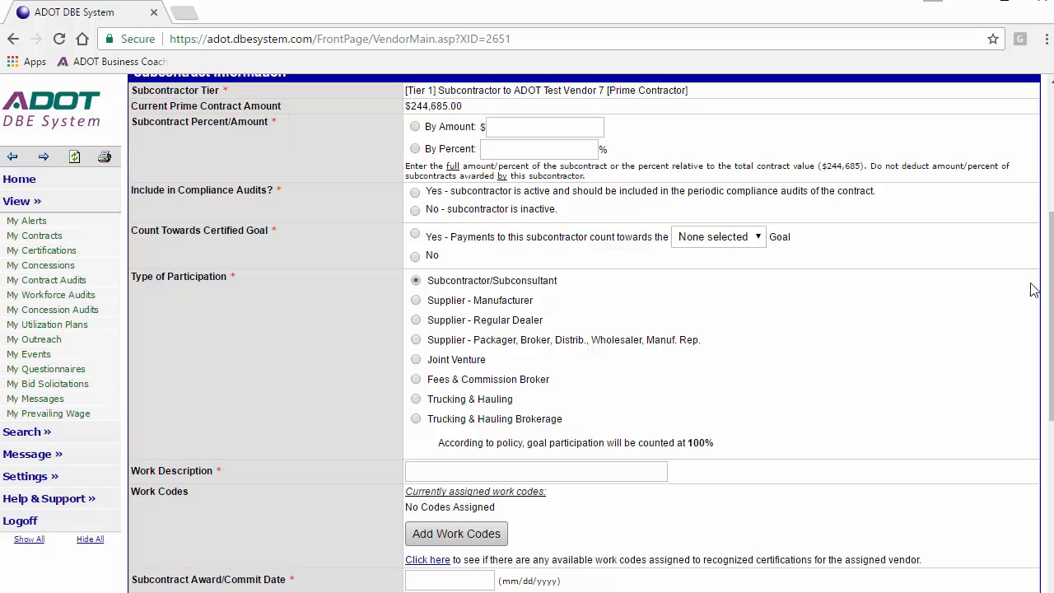
pyautogui.click(416, 126)
pyautogui.click(545, 128)
pyautogui.write('2')
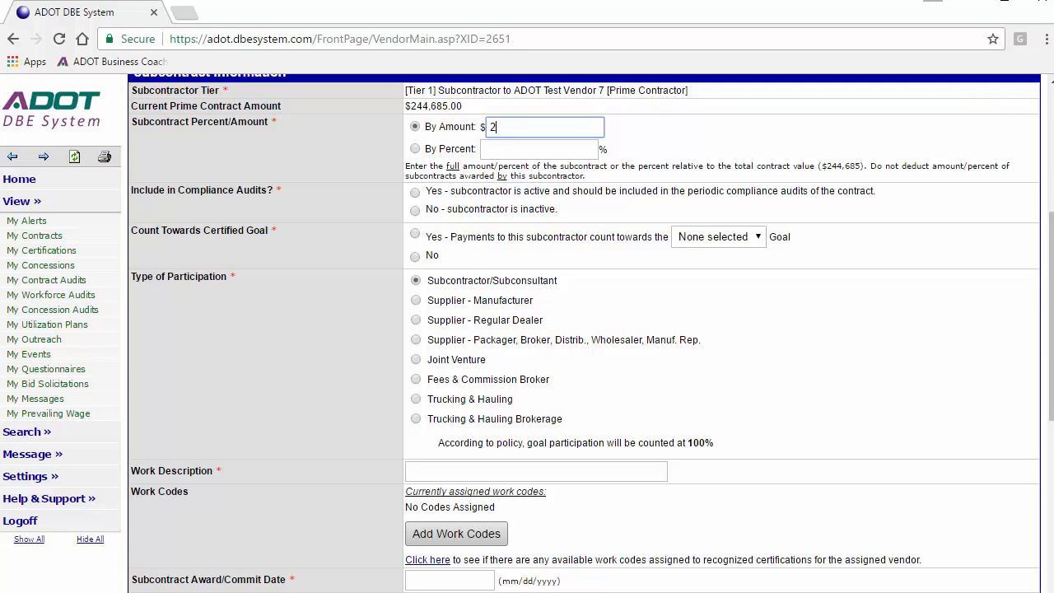
pyautogui.write('0000')
# Include the subcontractor in compliance audits and count its payments towards the DBE goal.
pyautogui.click(416, 192)
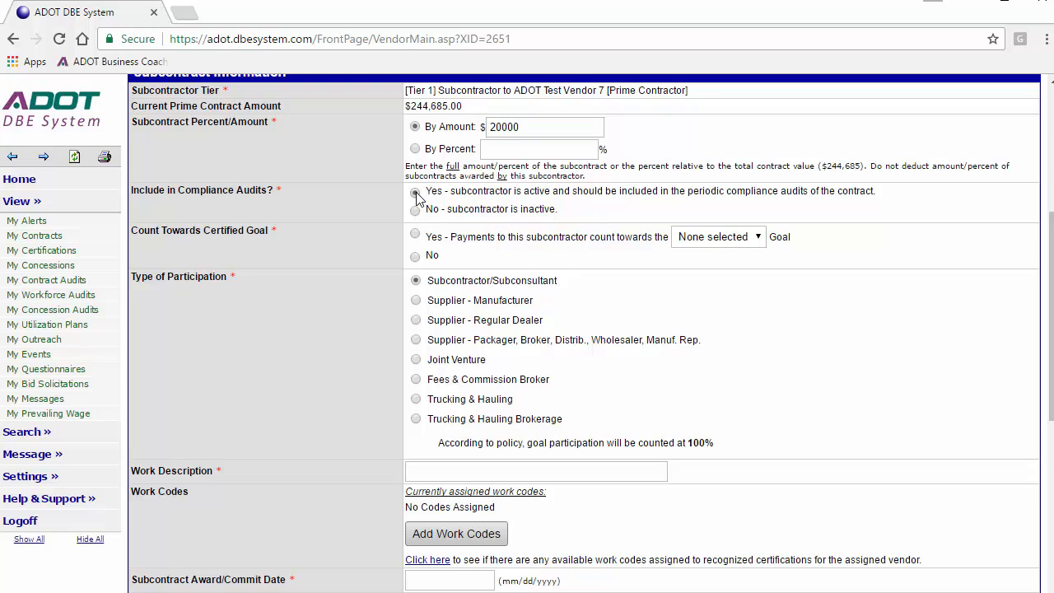
pyautogui.click(416, 235)
pyautogui.click(757, 239)
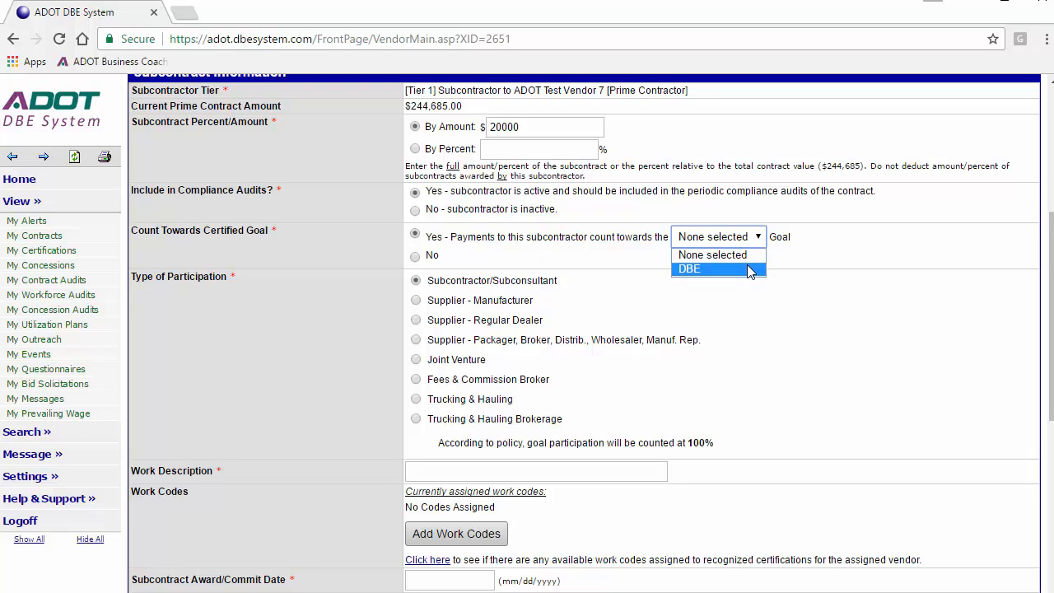
pyautogui.click(748, 269)
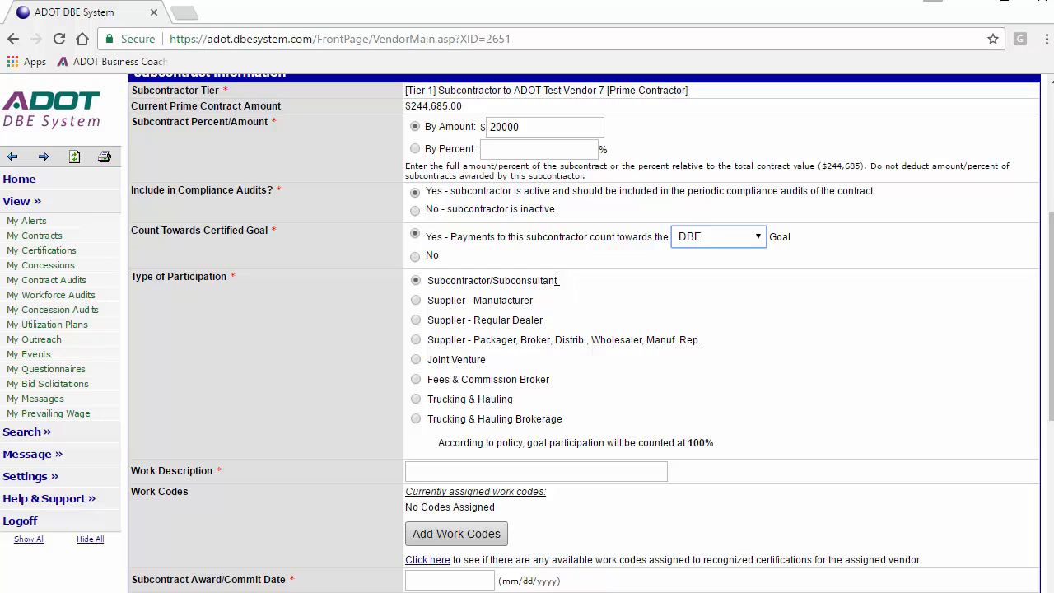
# Set the type of participation to Subcontractor/Subconsultant and enter "Paving" as the work description.
pyautogui.click(416, 379)
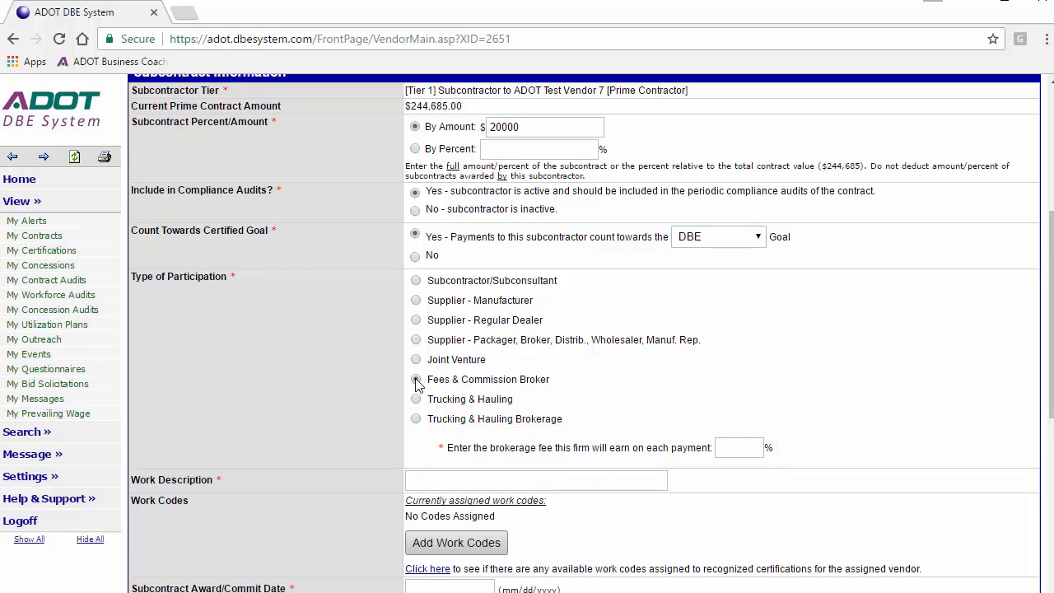
pyautogui.click(417, 281)
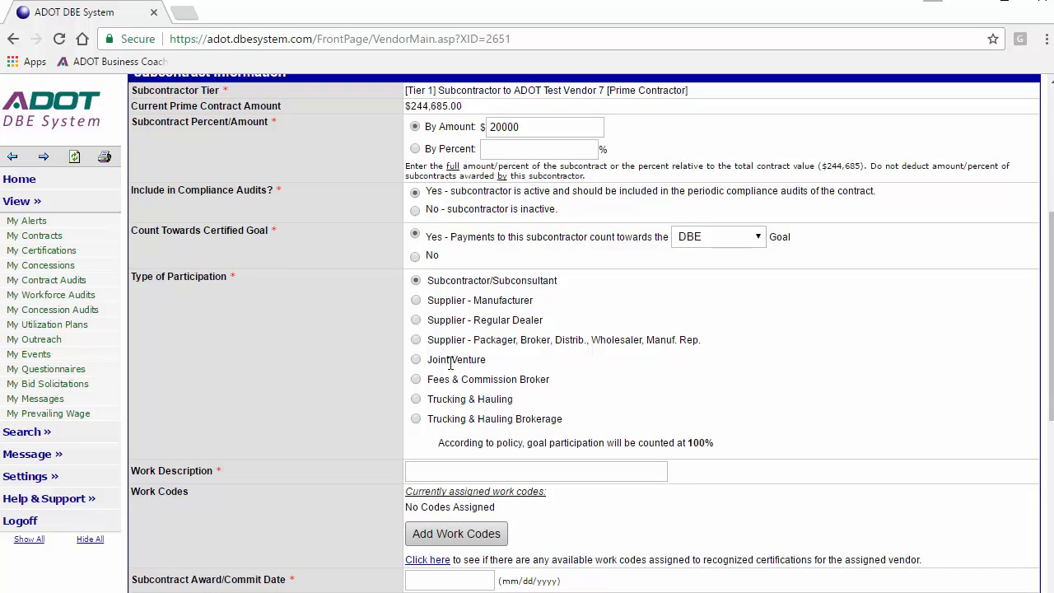
pyautogui.click(440, 467)
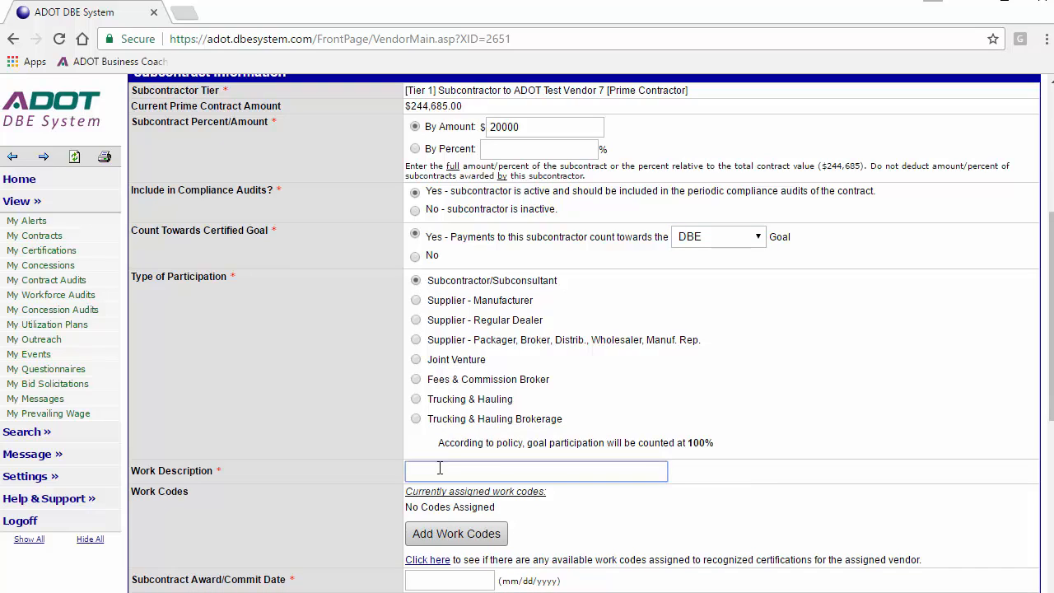
pyautogui.write('Paving')
# Search the NAICS codes for "Paving" and assign the 237310 asphalt paving and concrete paving entries as work codes.
pyautogui.click(488, 534)
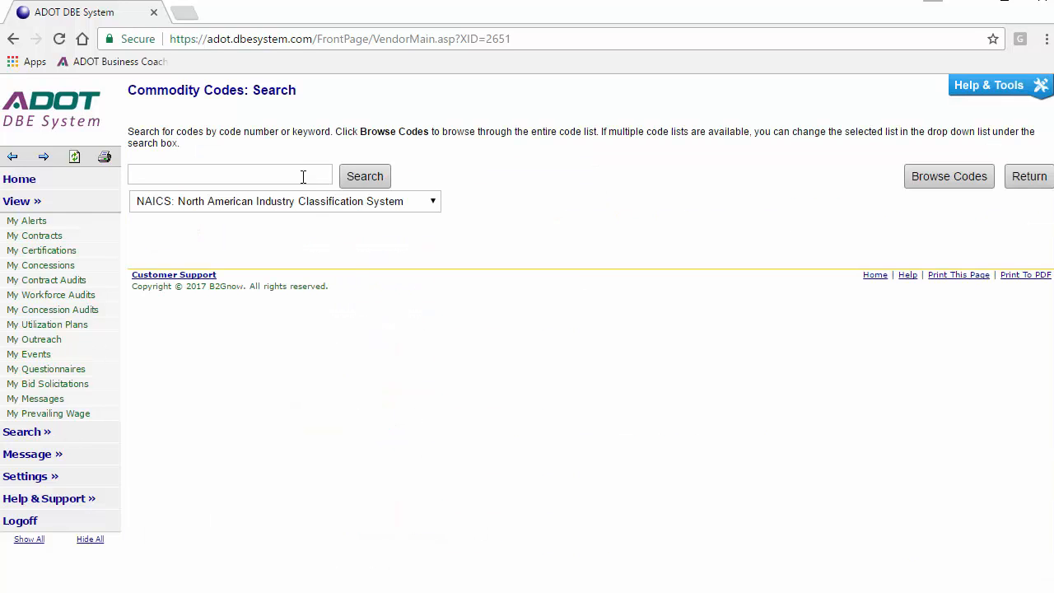
pyautogui.click(305, 176)
pyautogui.write('Paving')
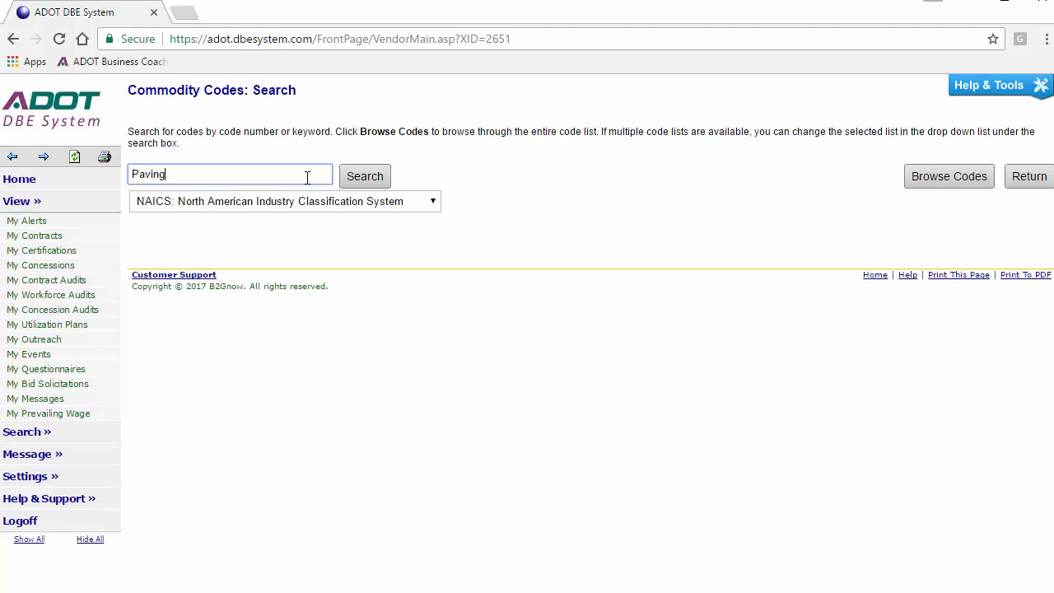
pyautogui.click(346, 181)
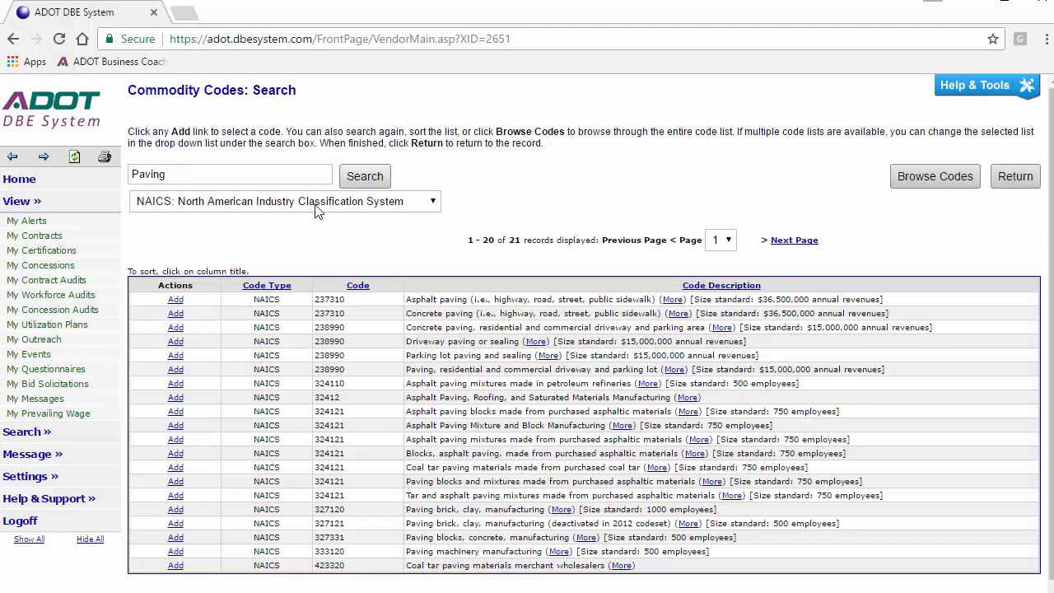
pyautogui.click(176, 299)
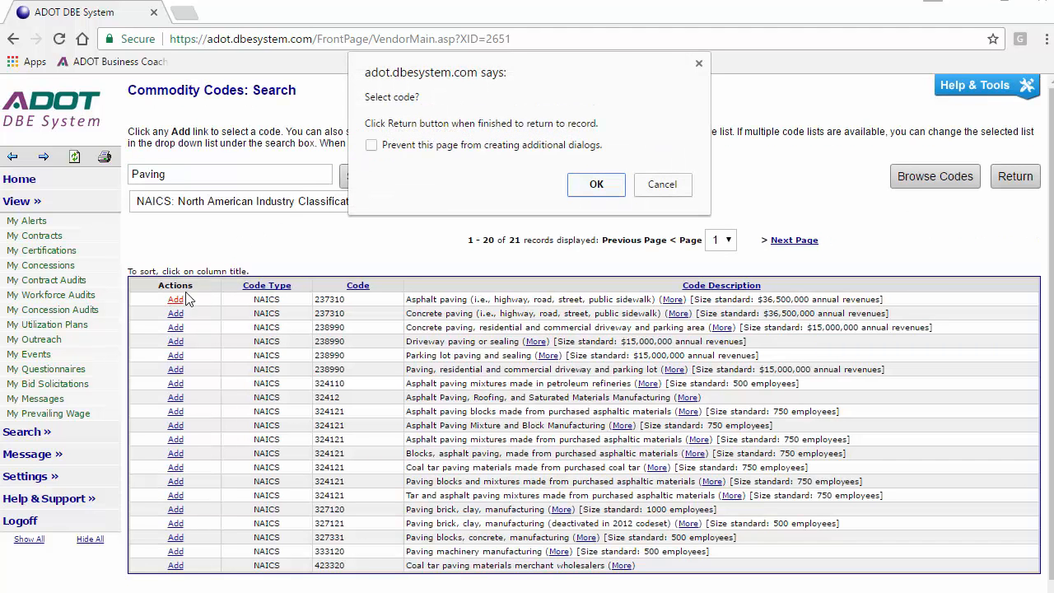
pyautogui.click(590, 183)
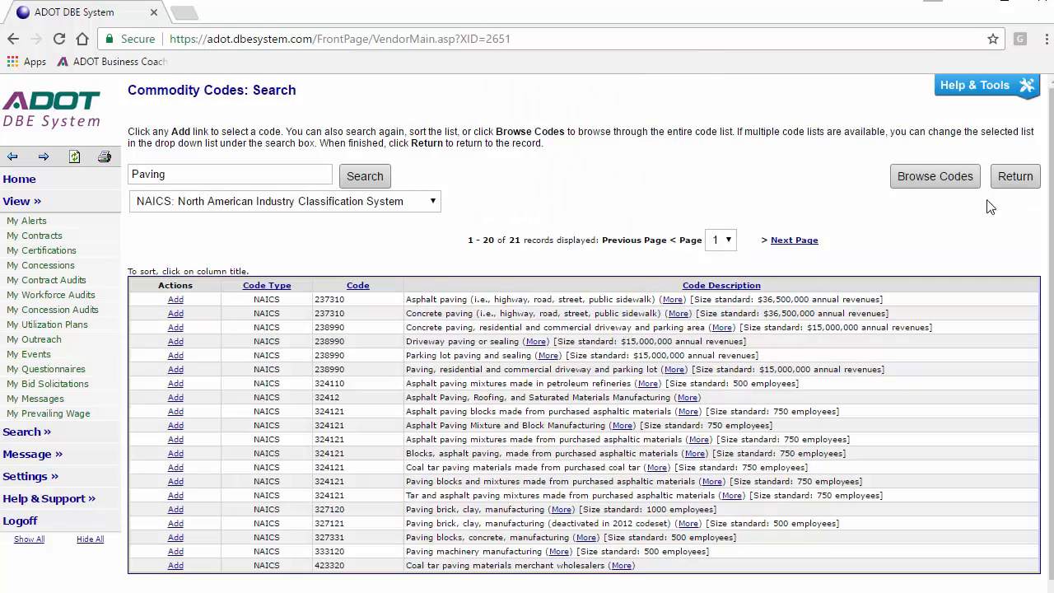
pyautogui.click(1013, 178)
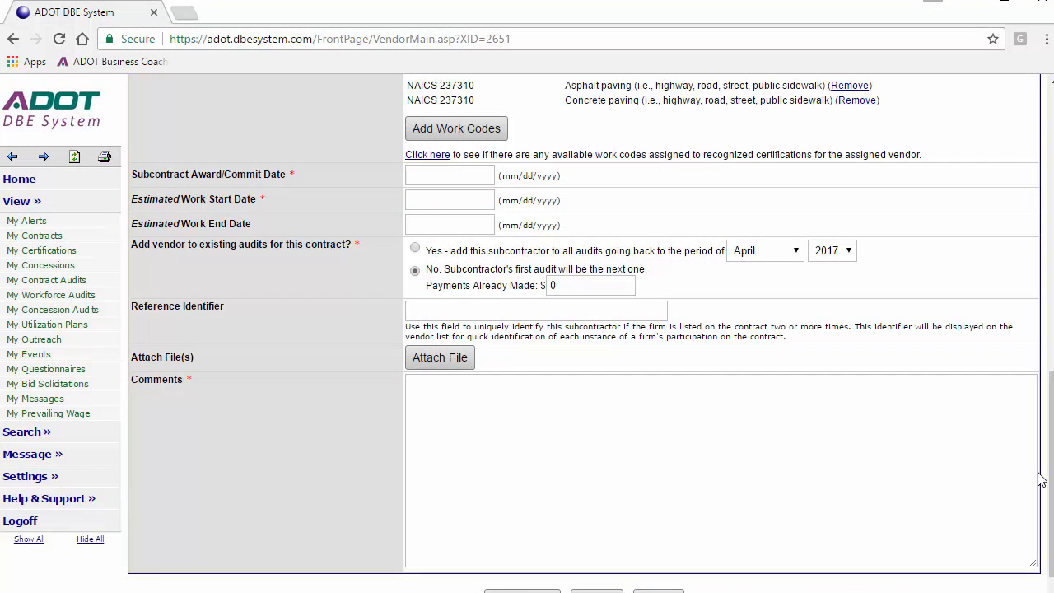
# Set the award/commit date to 4/3/2017, the estimated work start to 4/17/2017 and the estimated work end to 6/30/2017.
pyautogui.click(483, 178)
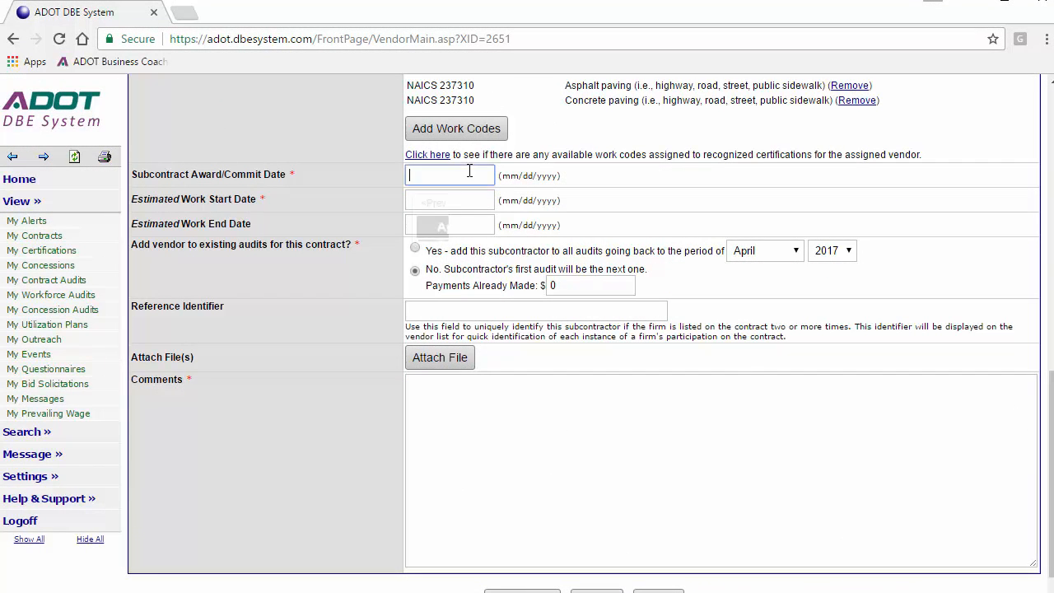
pyautogui.click(452, 291)
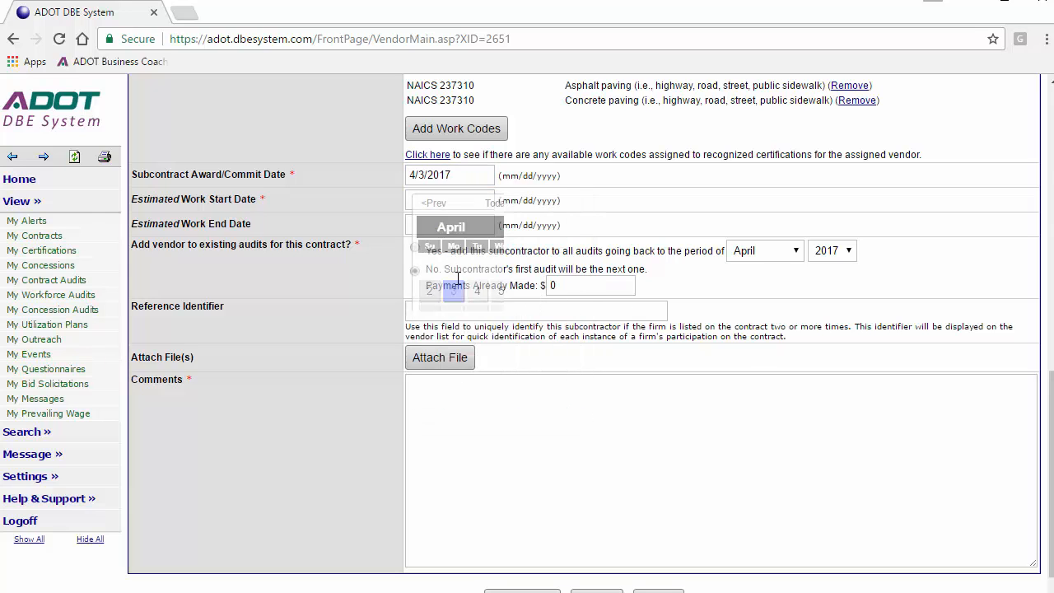
pyautogui.click(461, 200)
pyautogui.click(454, 364)
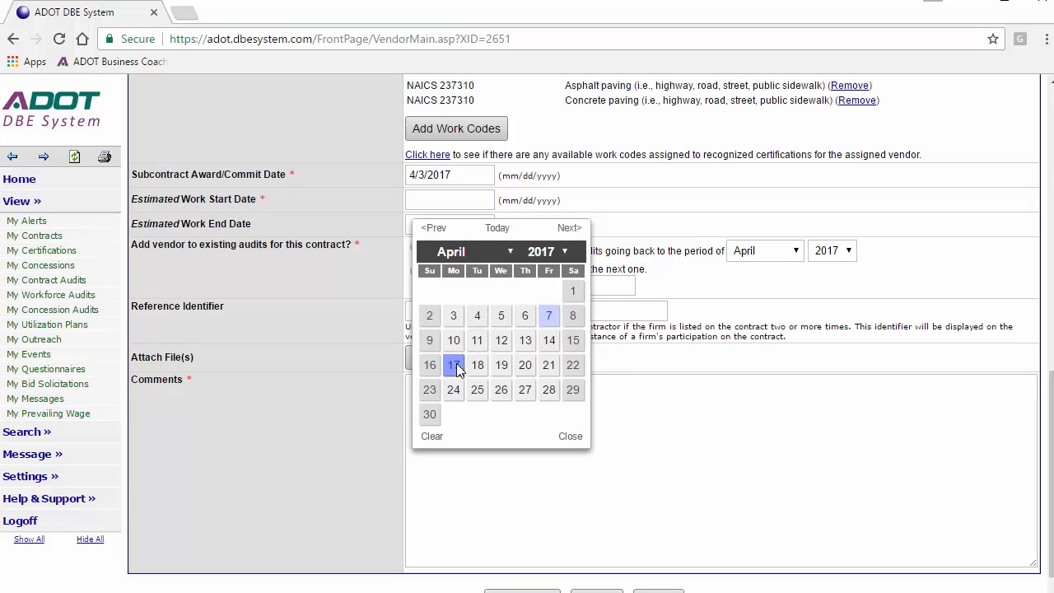
pyautogui.click(454, 224)
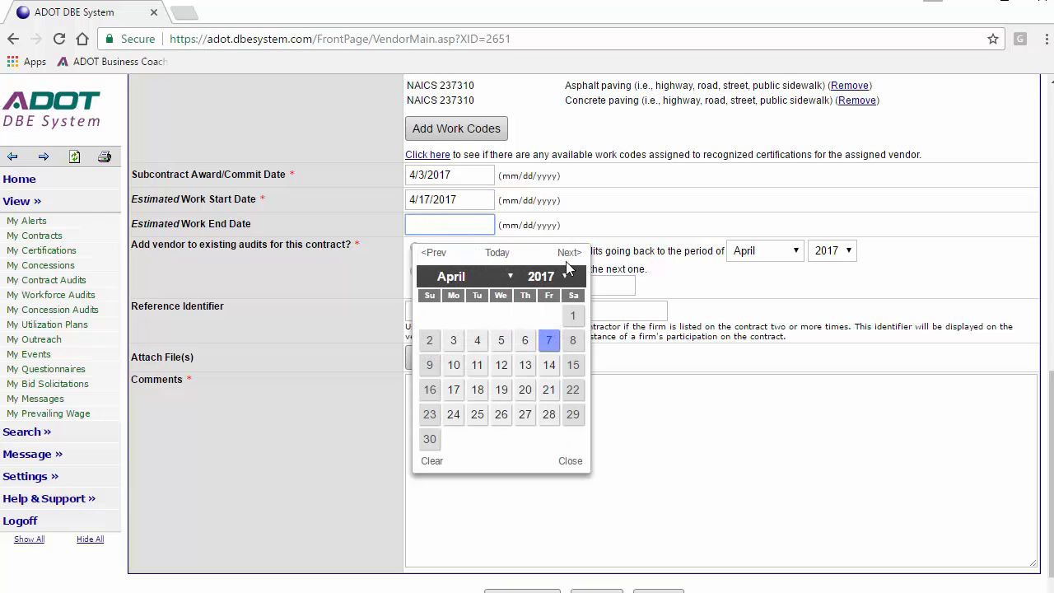
pyautogui.click(568, 253)
pyautogui.click(568, 252)
pyautogui.click(549, 414)
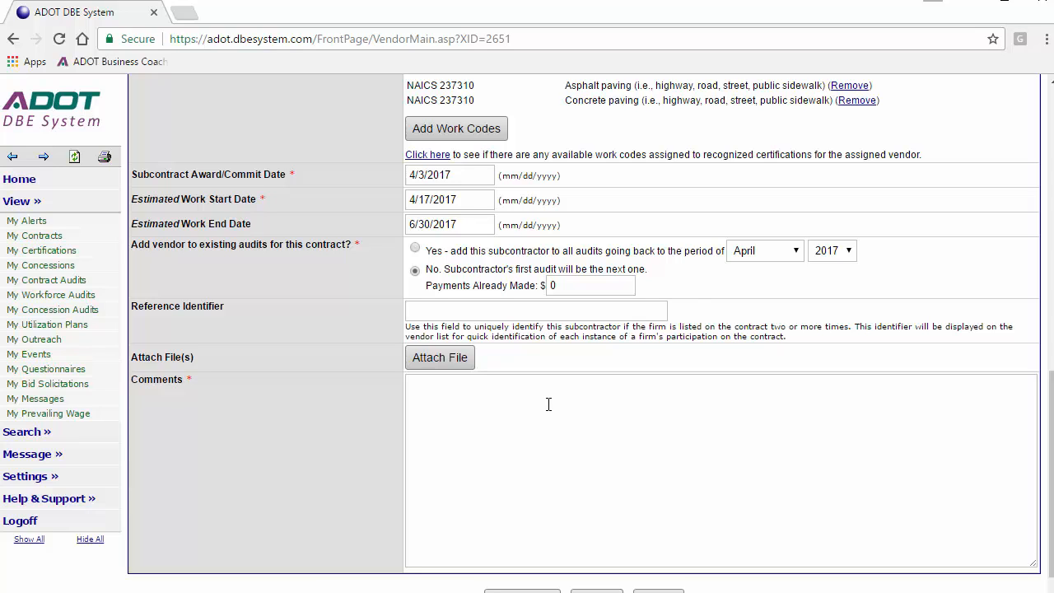
# Set the payments already made to the subcontractor to $5000.
pyautogui.click(553, 286)
pyautogui.press('BackSpace')
pyautogui.write('5000')
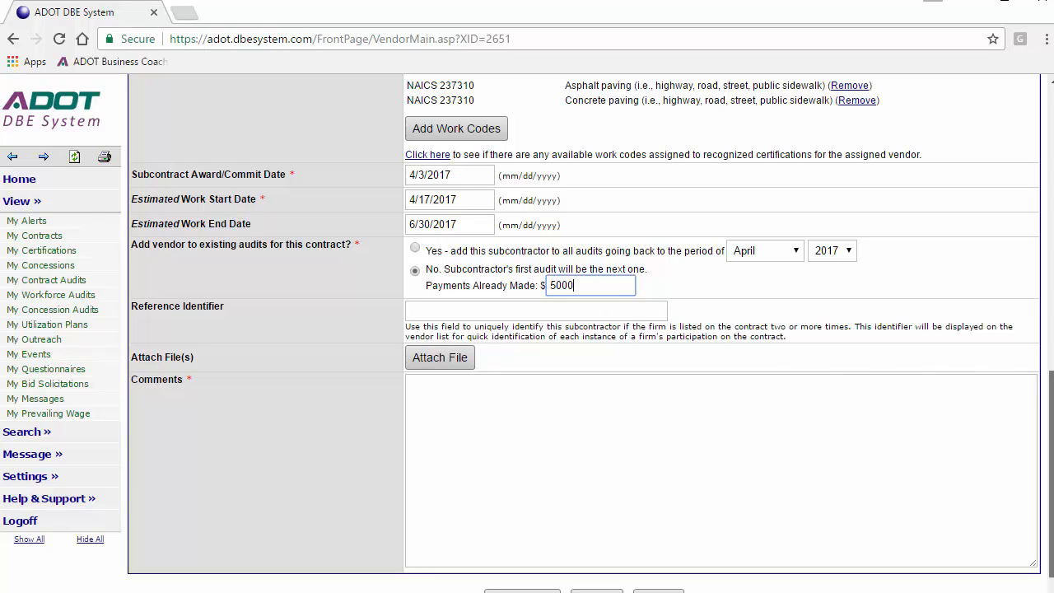
# Attach the Subcontract Agreement PDF to the subcontractor record with the file title "Subcontract agreement".
pyautogui.scroll(-1, 1050, 403)
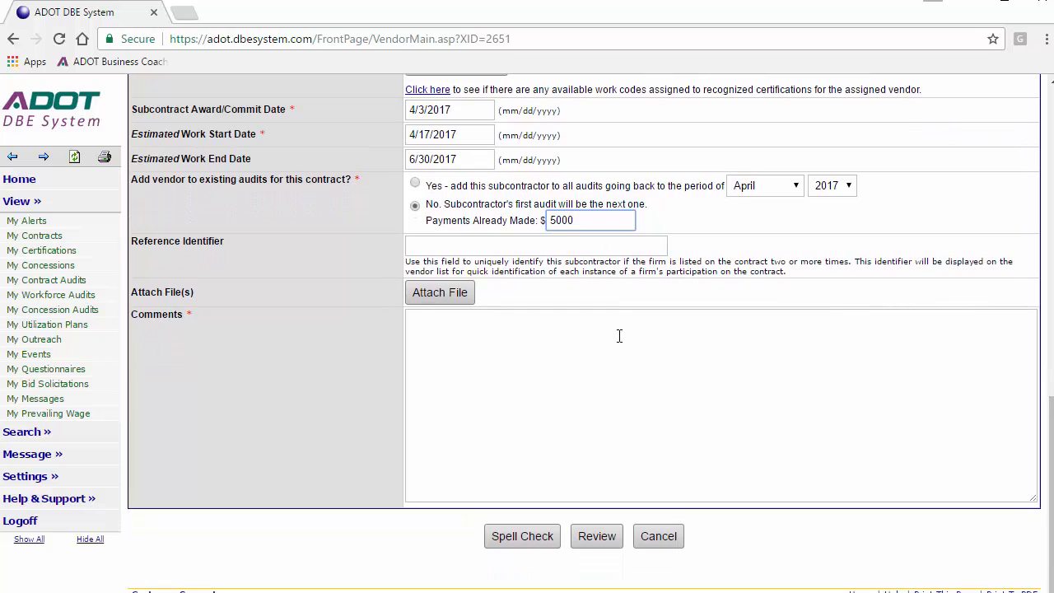
pyautogui.click(459, 297)
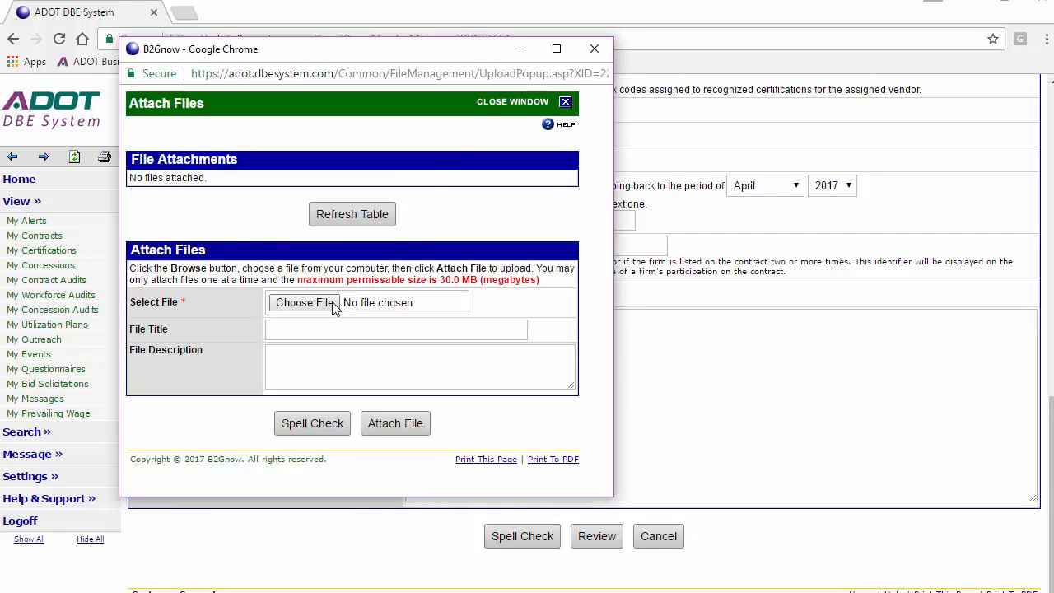
pyautogui.click(335, 301)
pyautogui.click(86, 66)
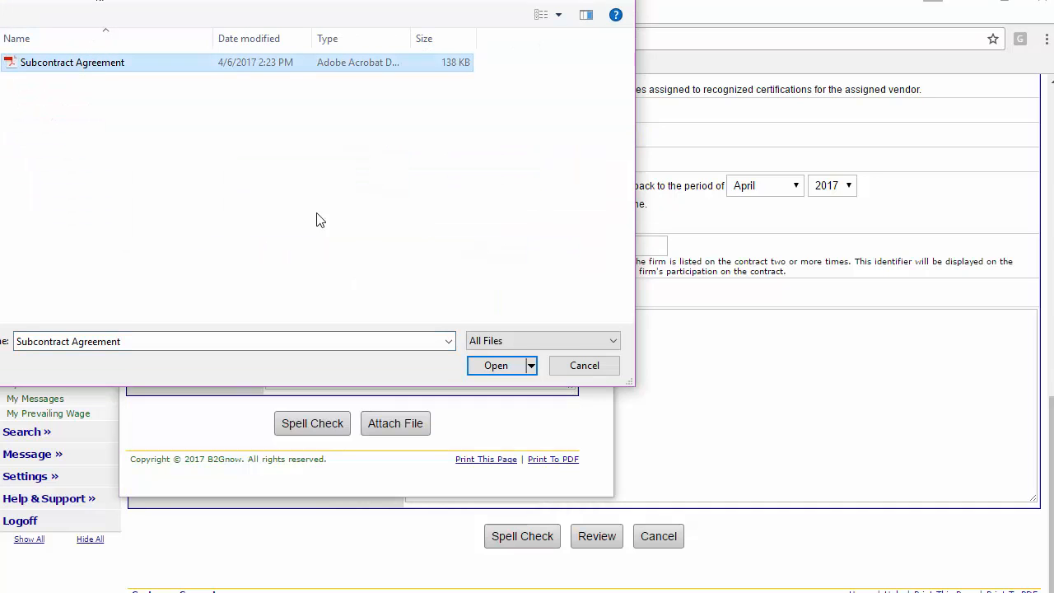
pyautogui.click(495, 365)
pyautogui.click(396, 329)
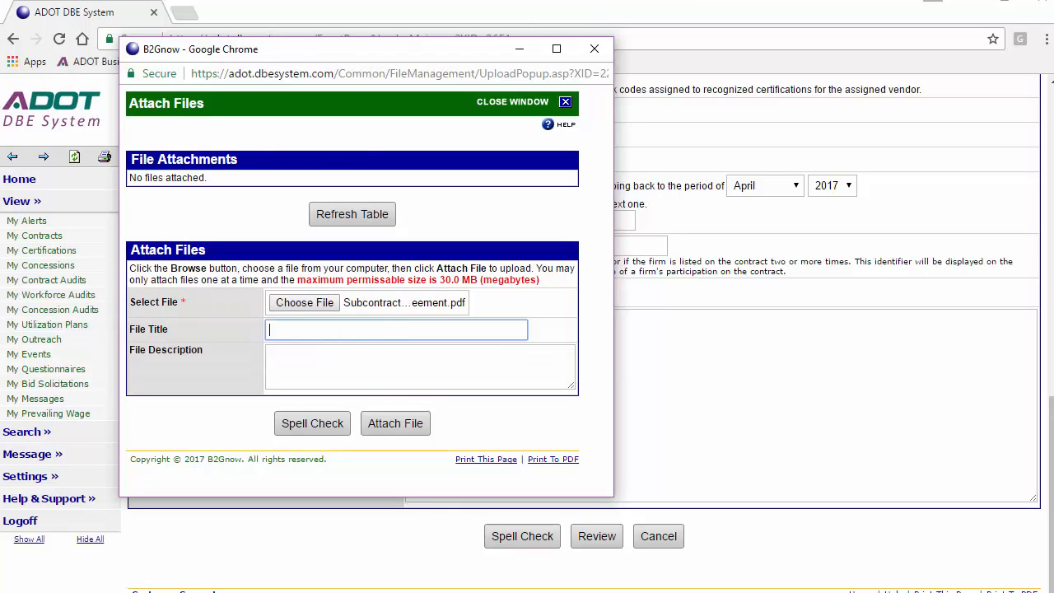
pyautogui.write('Subcontract agreement')
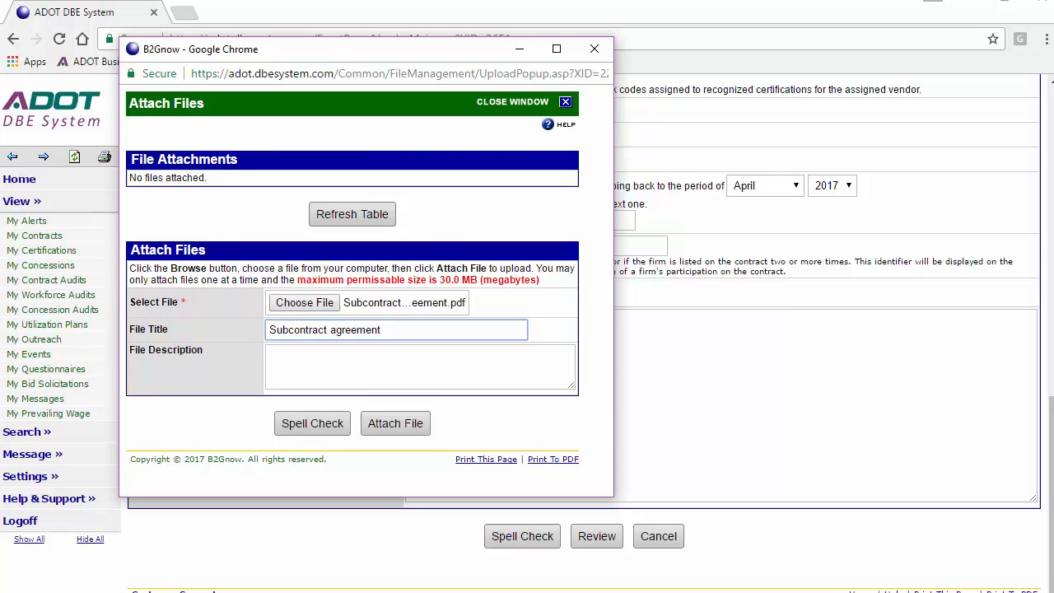
pyautogui.click(386, 424)
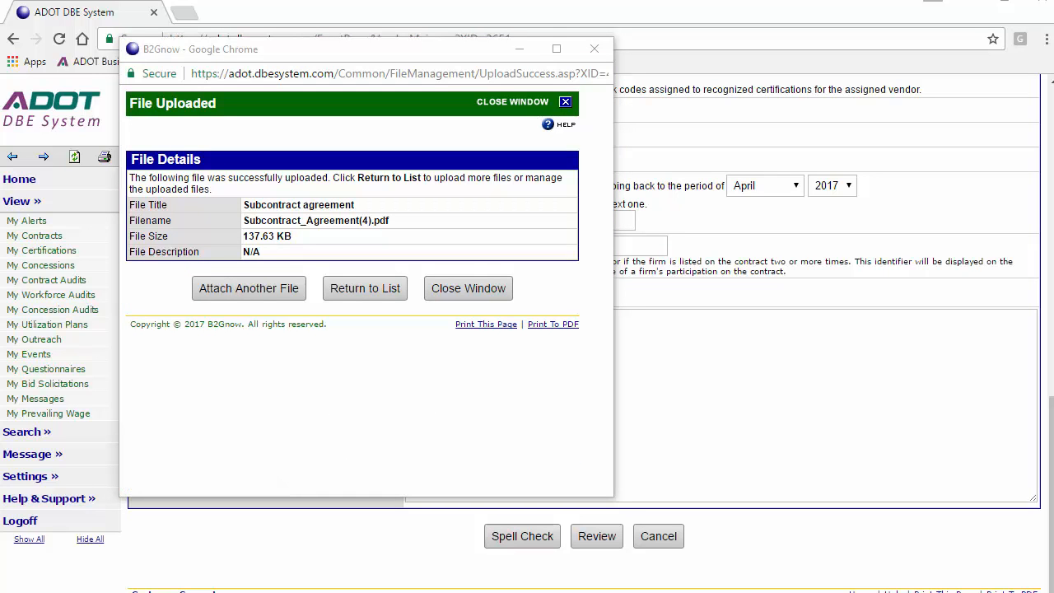
pyautogui.click(439, 290)
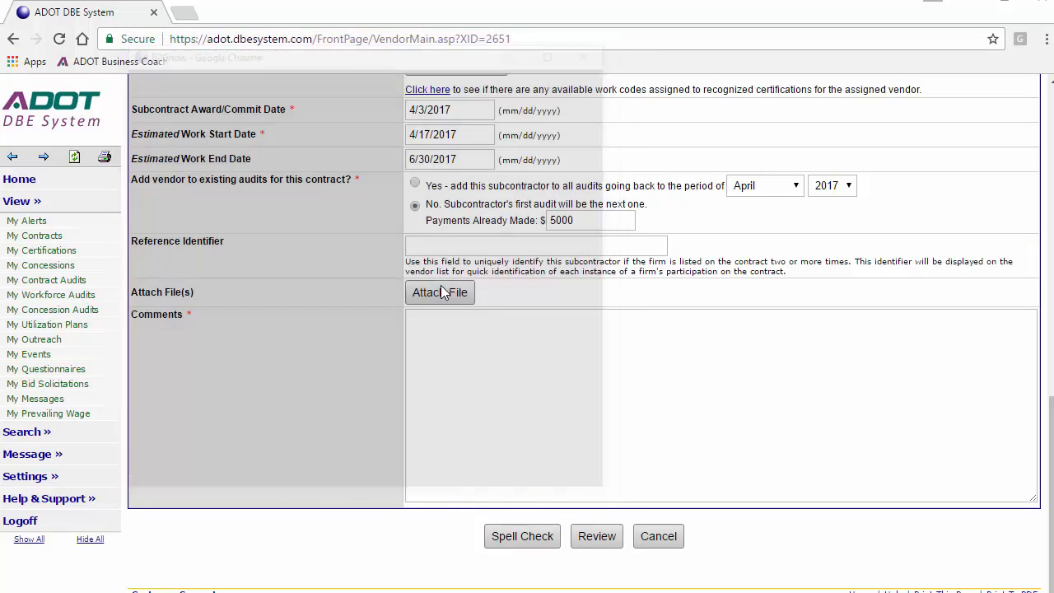
# Enter "None." as the comment, review the subcontractor details and save the addition request.
pyautogui.click(469, 332)
pyautogui.write('N')
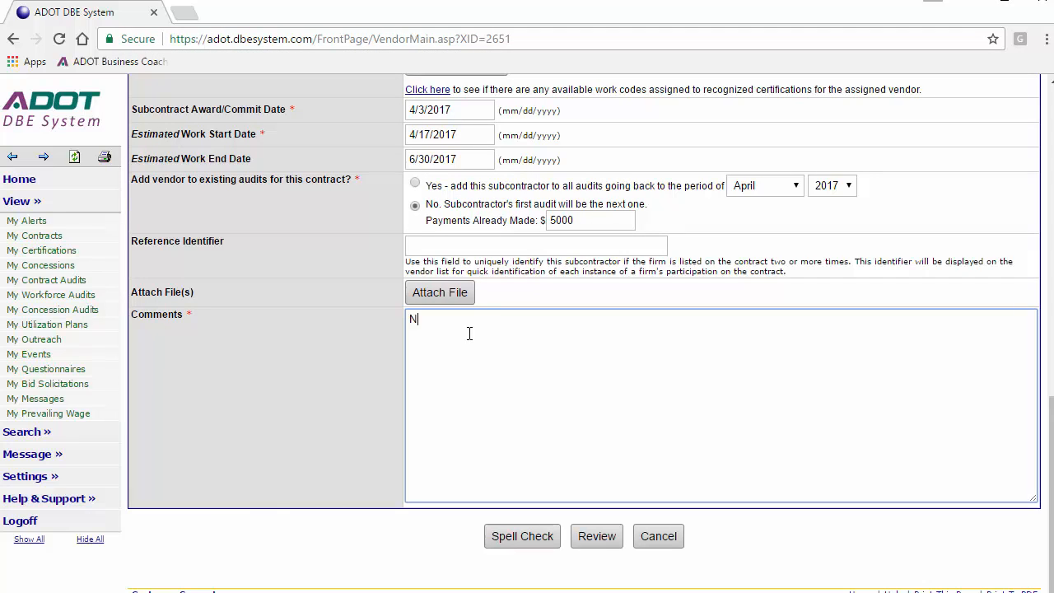
pyautogui.write('one.')
pyautogui.click(599, 536)
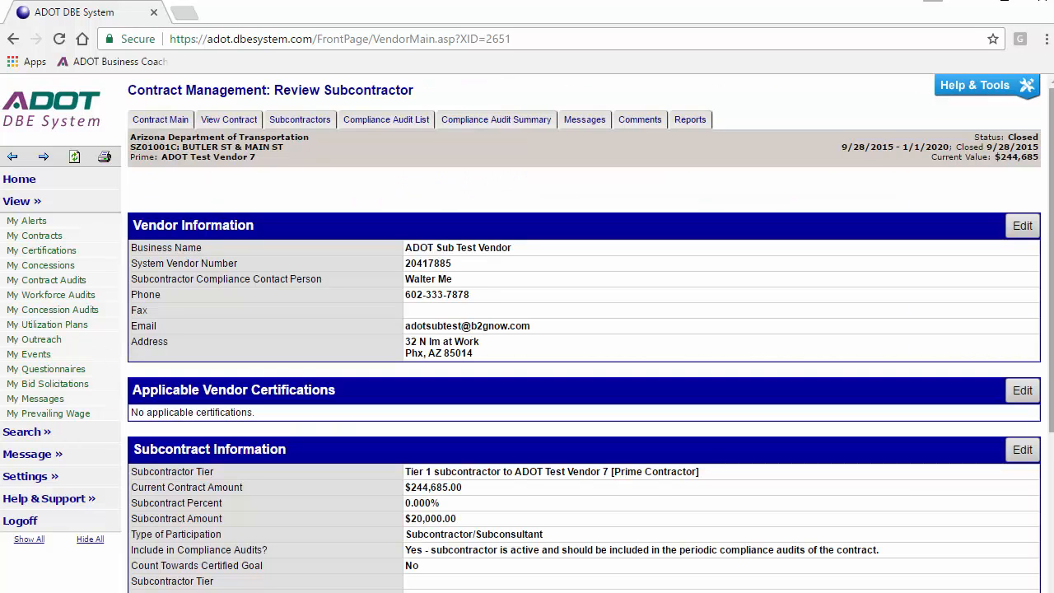
pyautogui.scroll(-3, 584, 332)
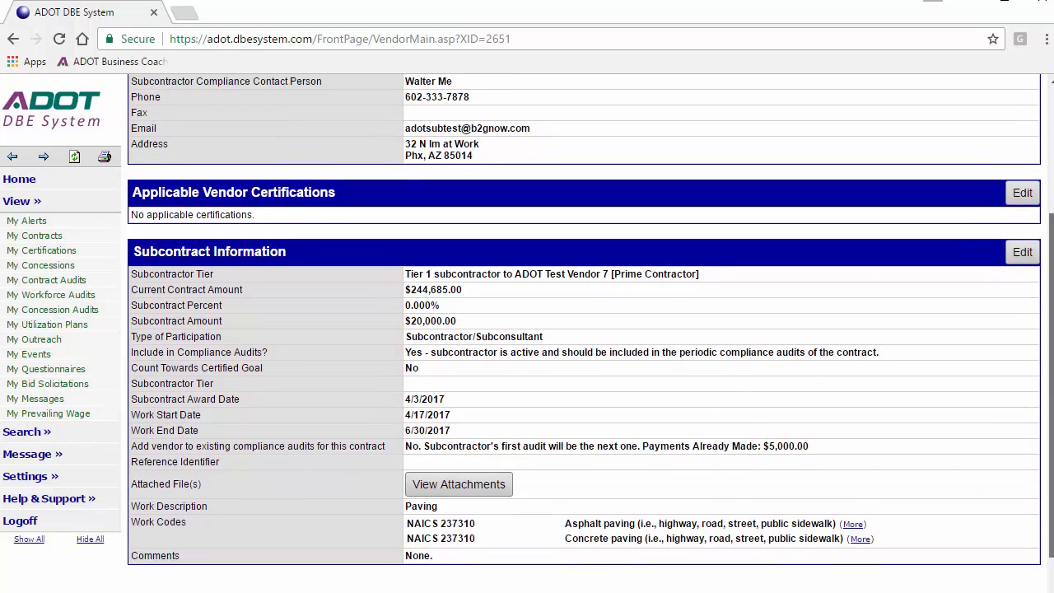
pyautogui.scroll(-1, 584, 333)
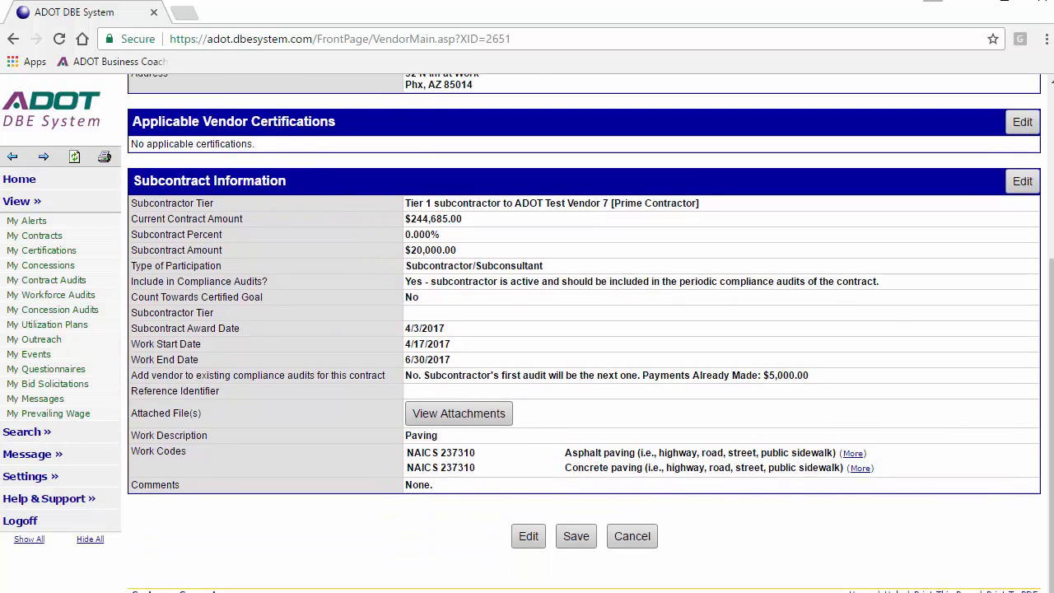
pyautogui.click(576, 536)
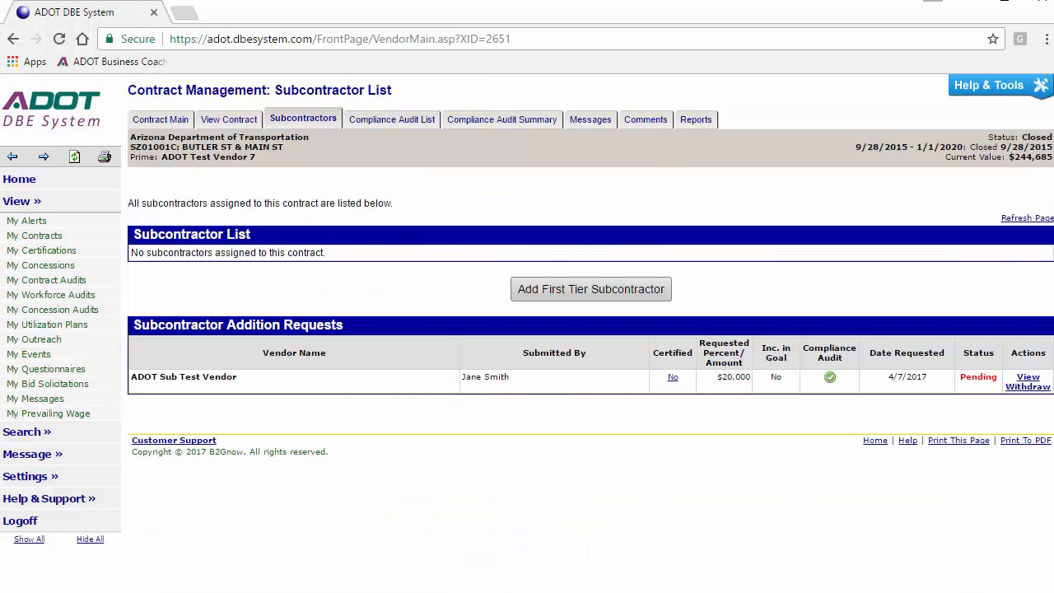